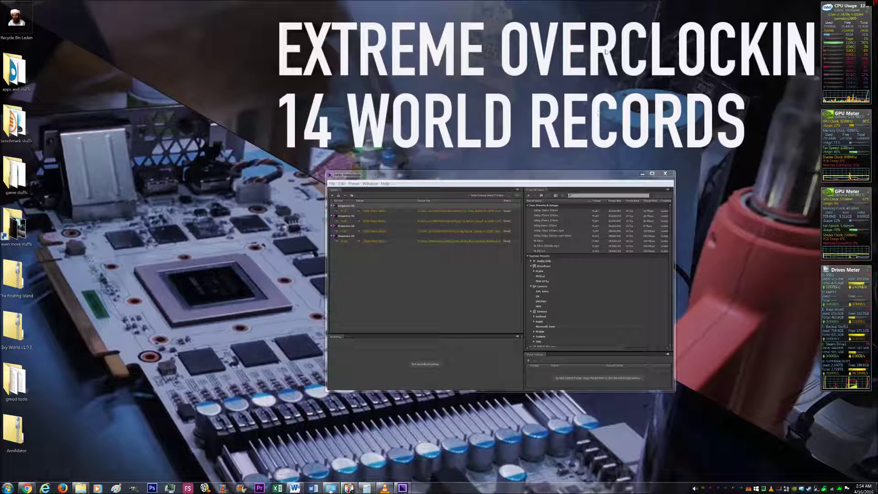
- Start the Media Encoder queue so the queued jobs begin encoding
click(517, 196)
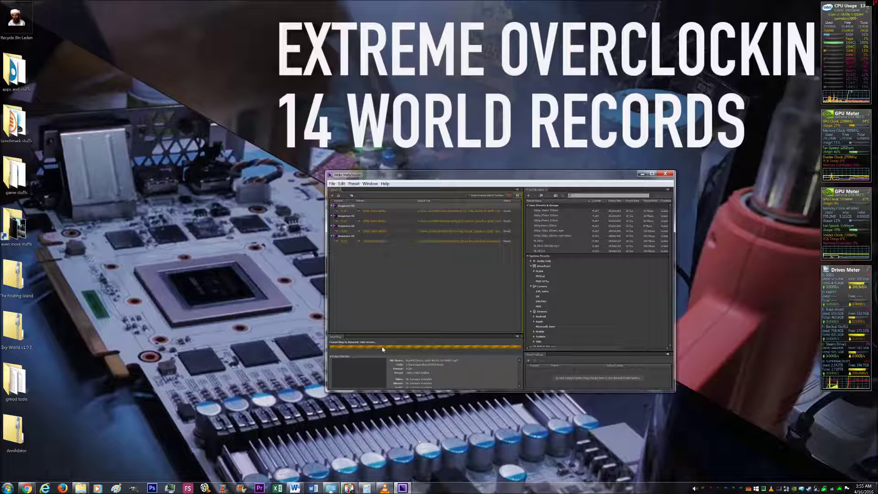
- Bring Explorer forward and browse SSD1 (C:) into Program Files > Adobe > Adobe Premiere Pro CS6
mouse_move(80, 487)
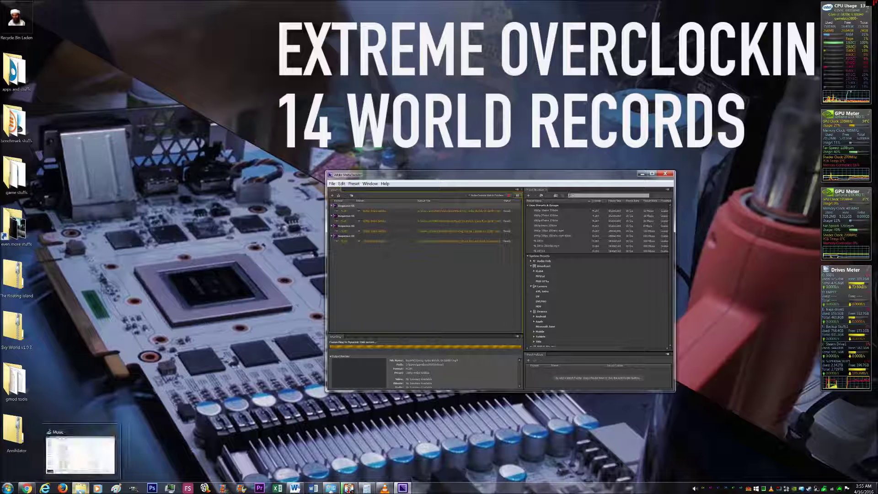
click(80, 453)
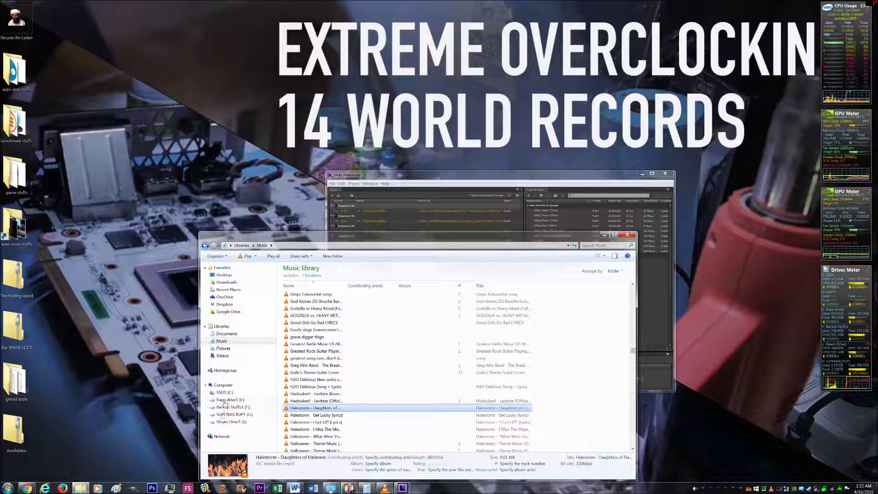
click(224, 393)
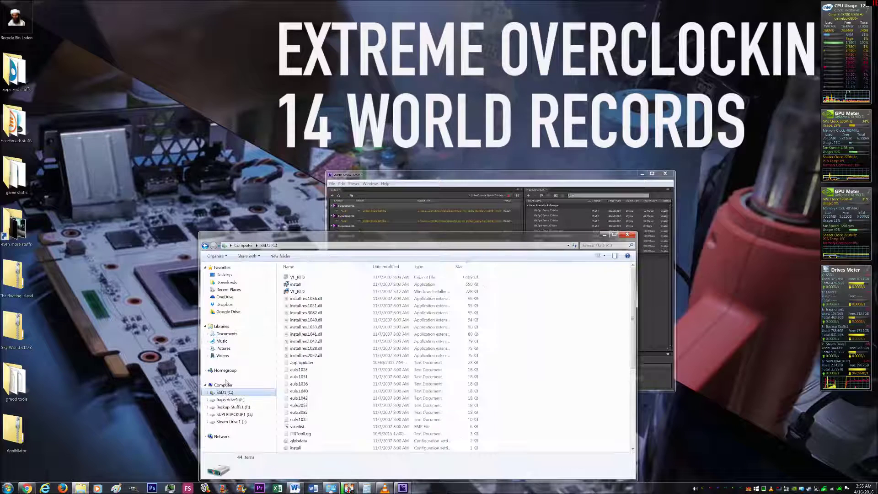
click(377, 364)
scroll(366, 375, down, 6)
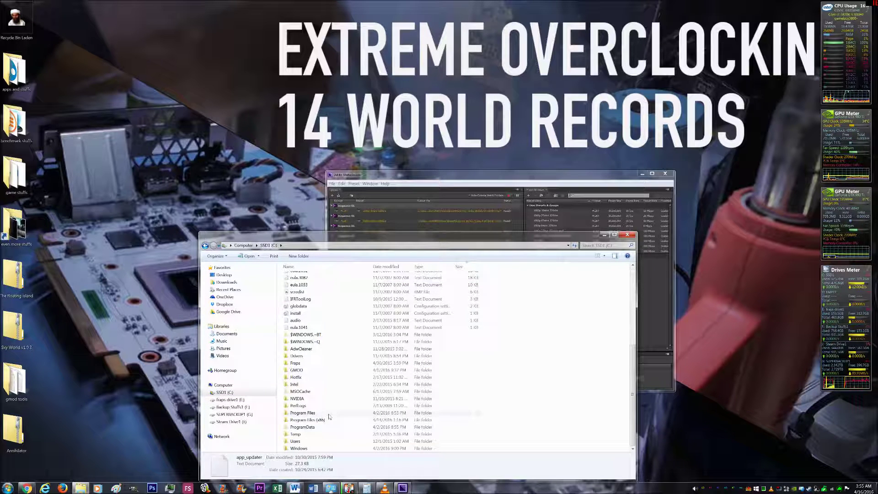
double_click(328, 414)
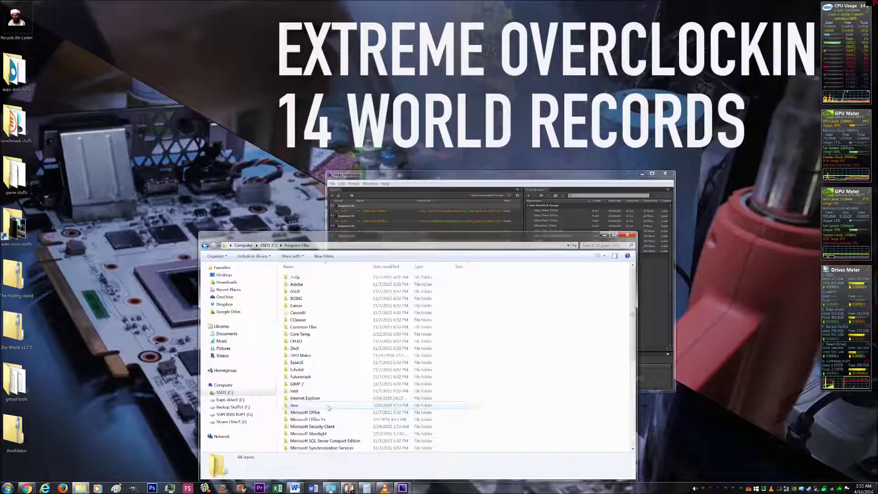
double_click(321, 285)
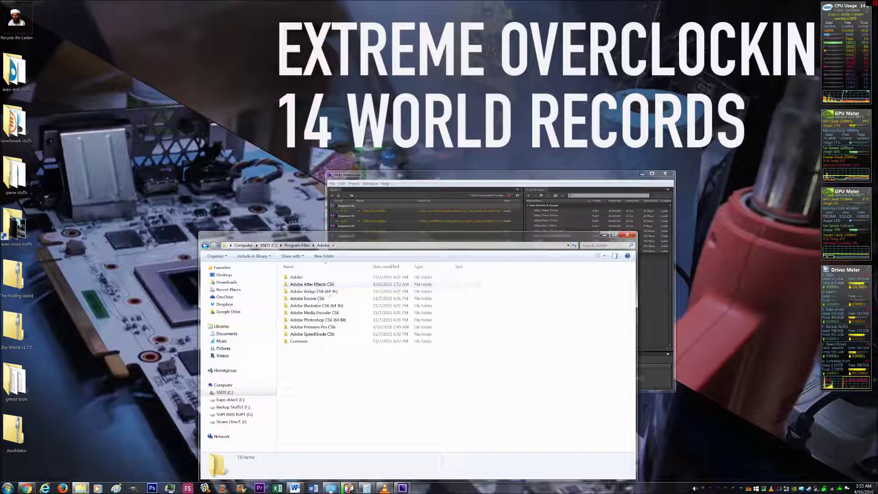
double_click(337, 327)
- Back out to Program Files, check Common Files, then return to the C: drive root
scroll(318, 361, down, 5)
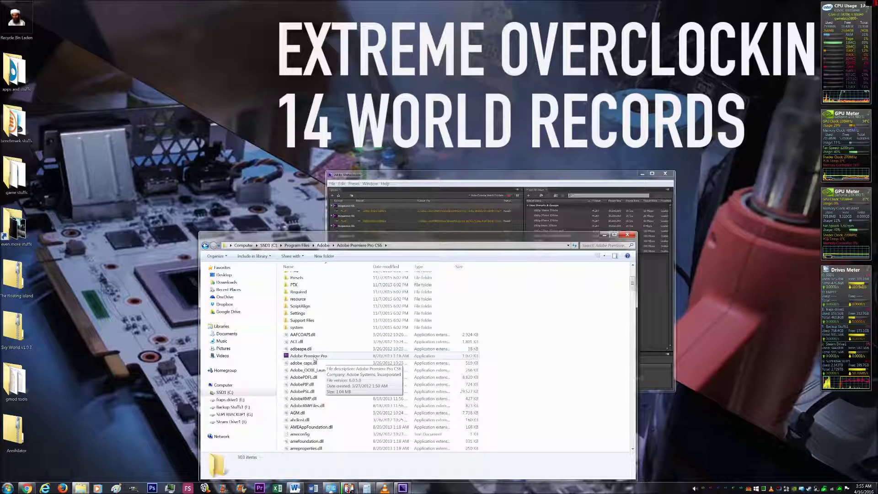
key(BackSpace)
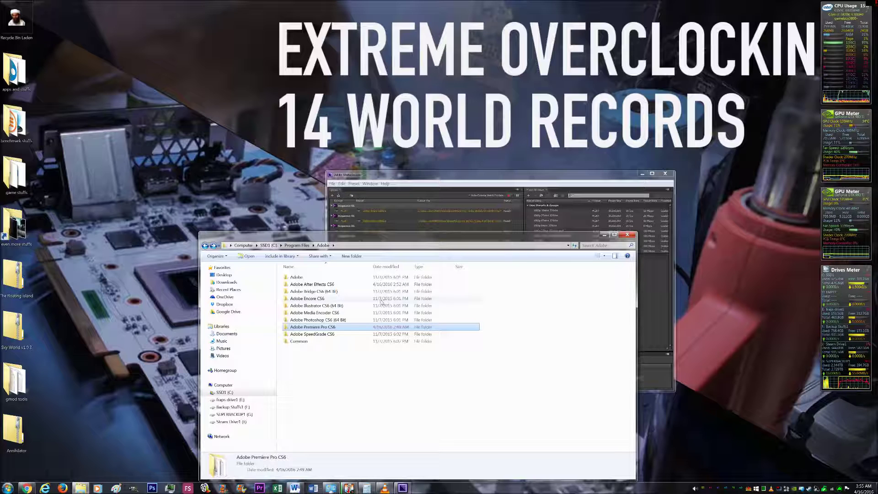
key(BackSpace)
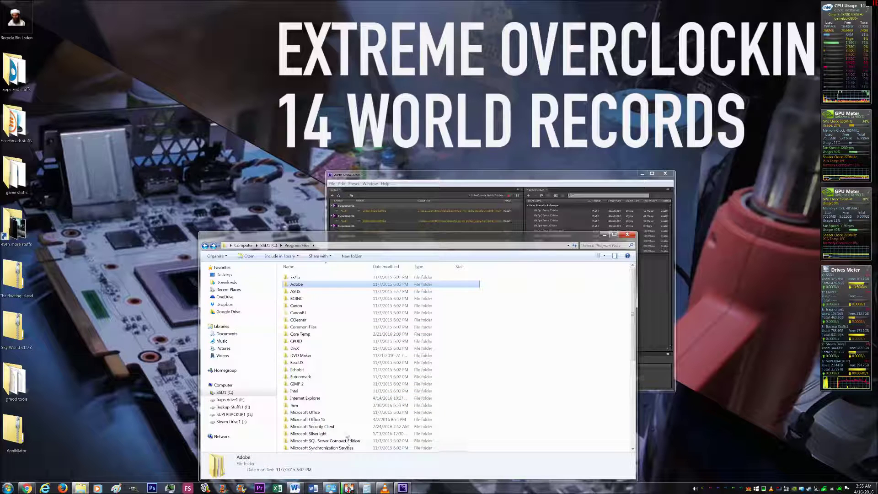
double_click(311, 326)
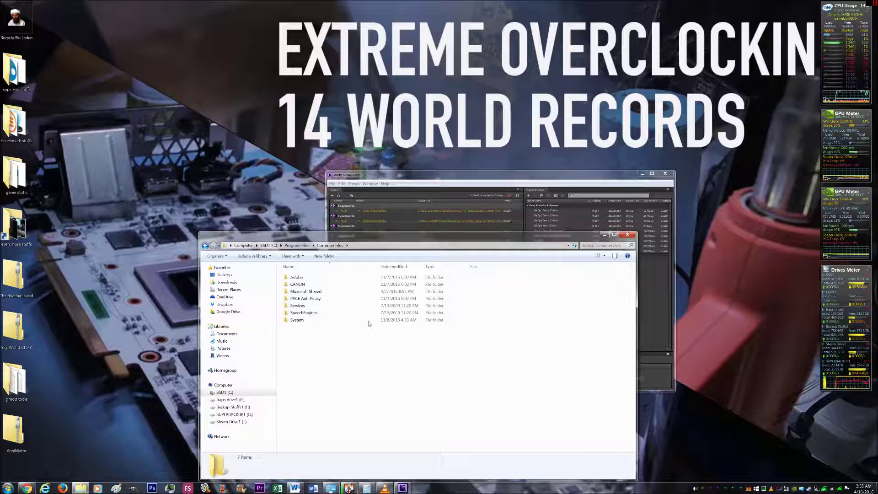
key(BackSpace)
key(BackSpace)
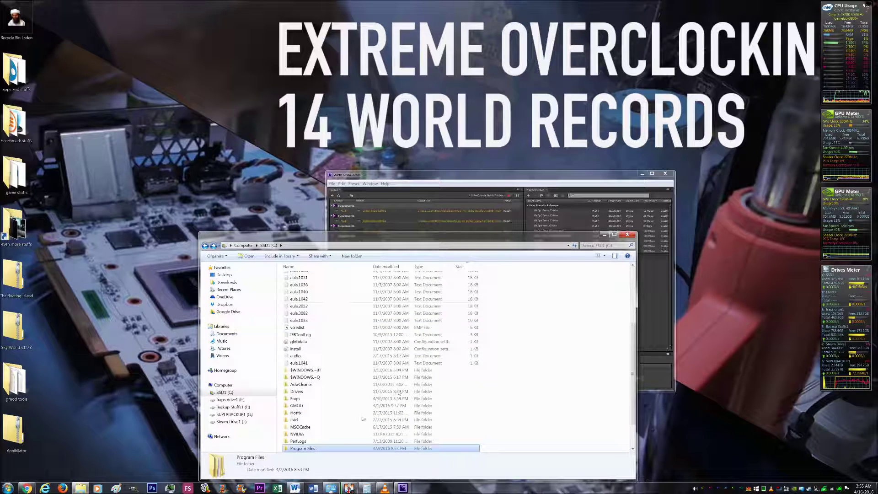
scroll(341, 436, down, 1)
- Drill into Program Files (x86) > Common Files > Adobe > dynamiclink
double_click(341, 435)
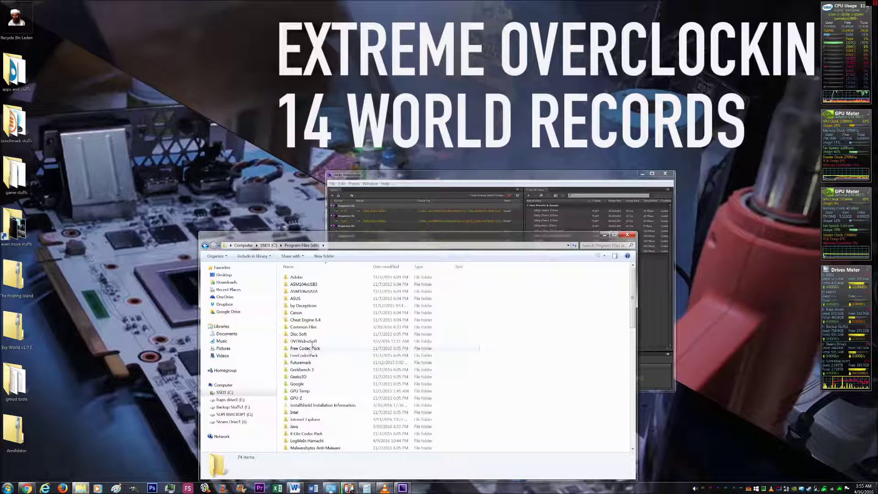
double_click(307, 327)
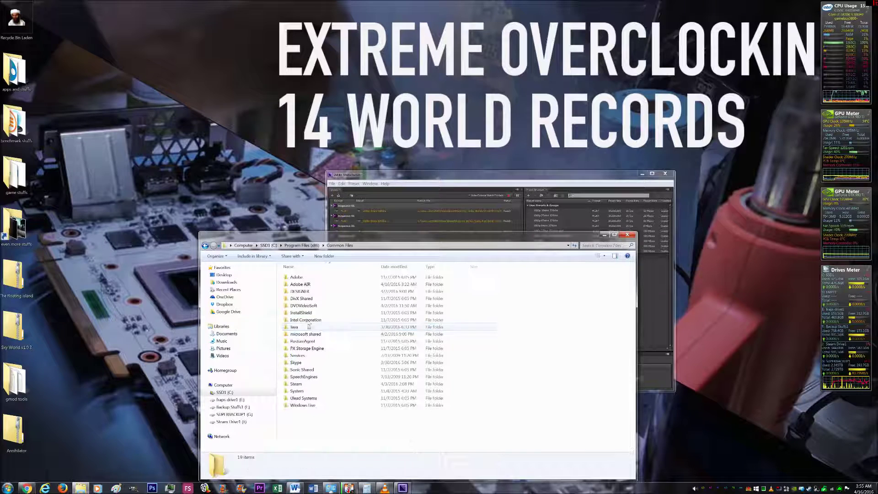
double_click(300, 277)
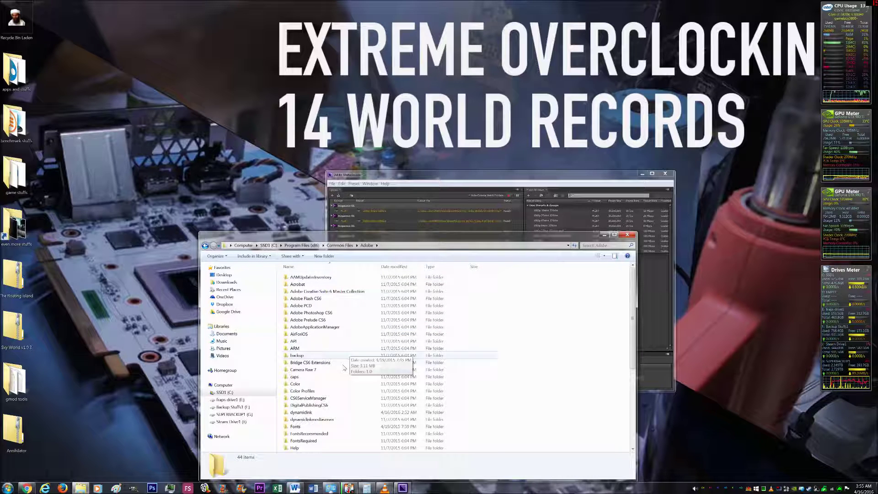
double_click(329, 413)
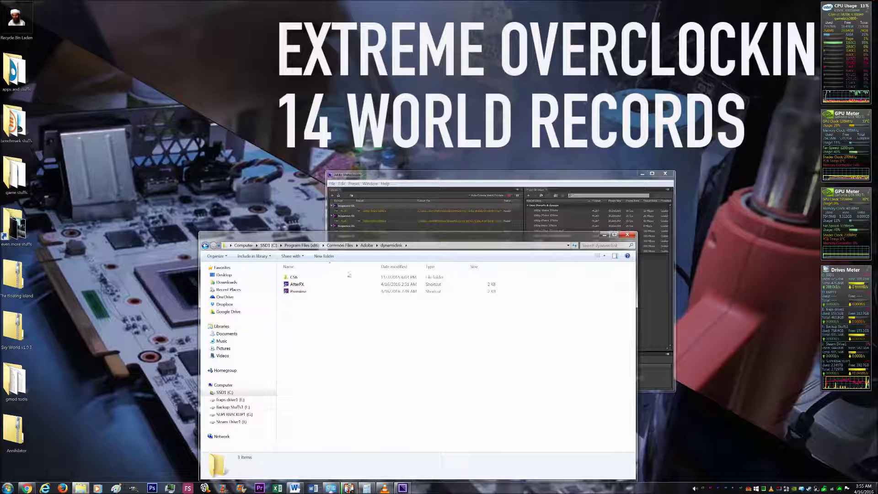
- Check the encoding progress, then look inside the dynamiclinkmediaserver > 1.0 folder
drag(430, 243, 447, 430)
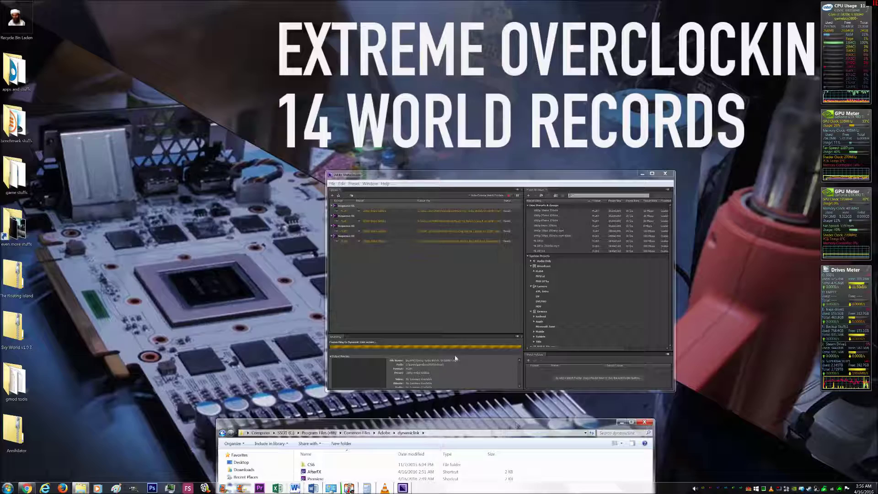
drag(515, 422, 456, 124)
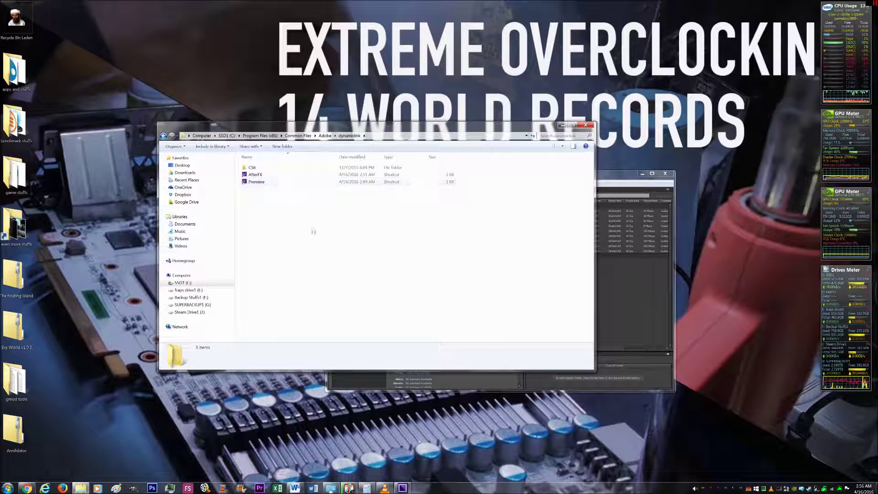
key(BackSpace)
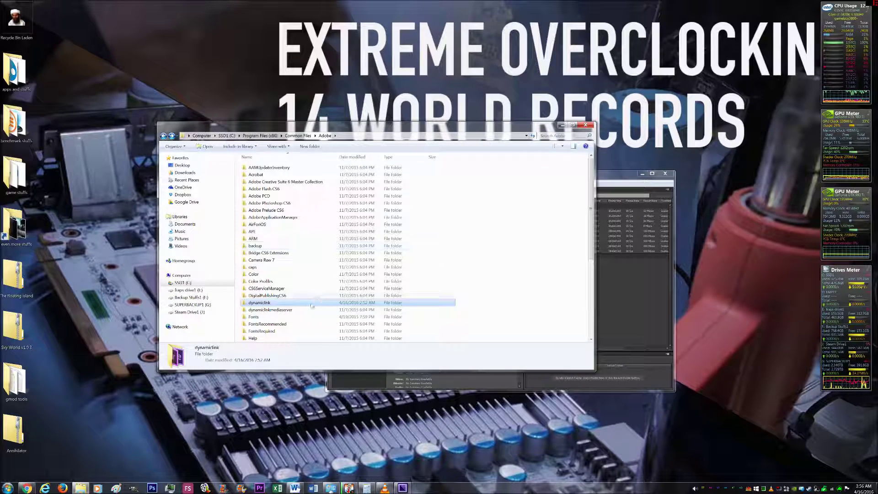
double_click(274, 310)
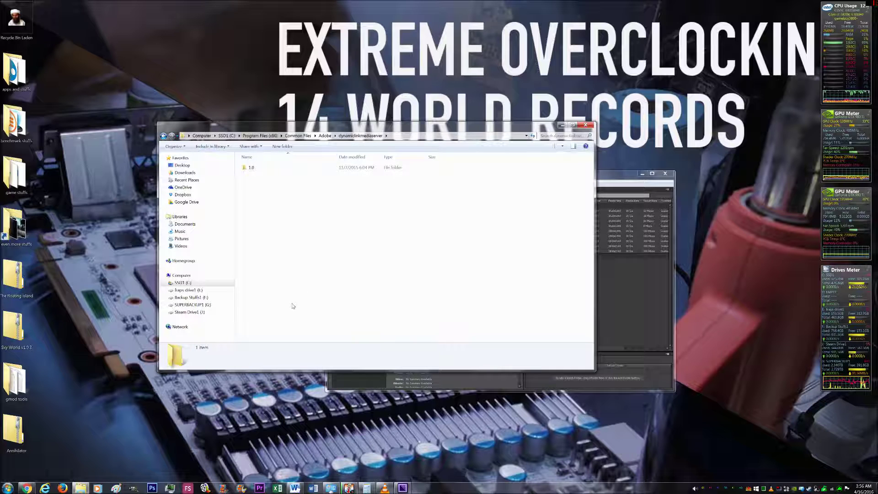
double_click(275, 167)
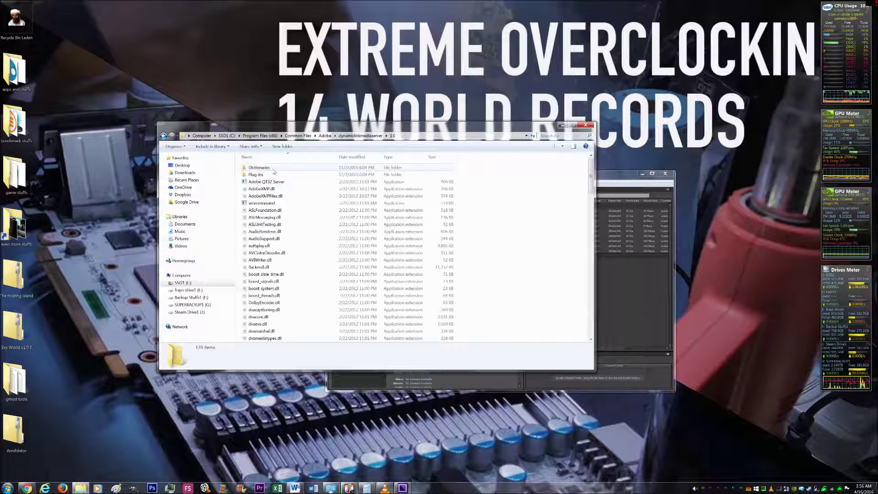
scroll(283, 210, down, 15)
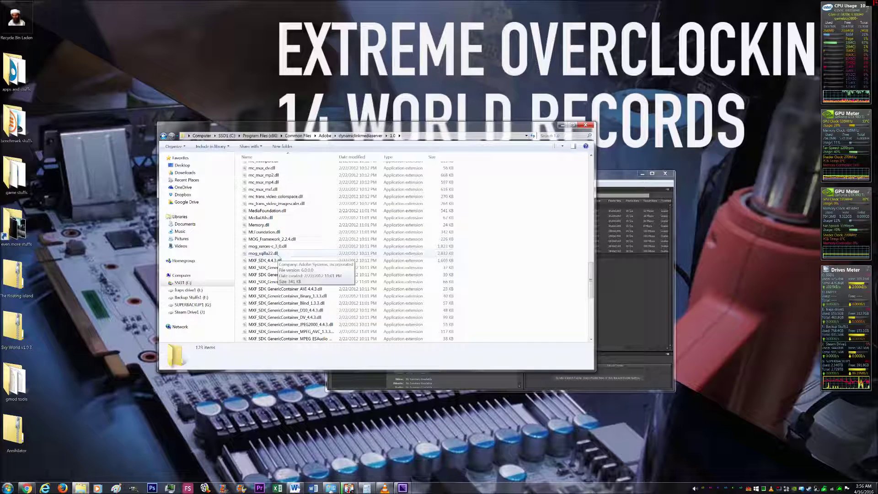
key(BackSpace)
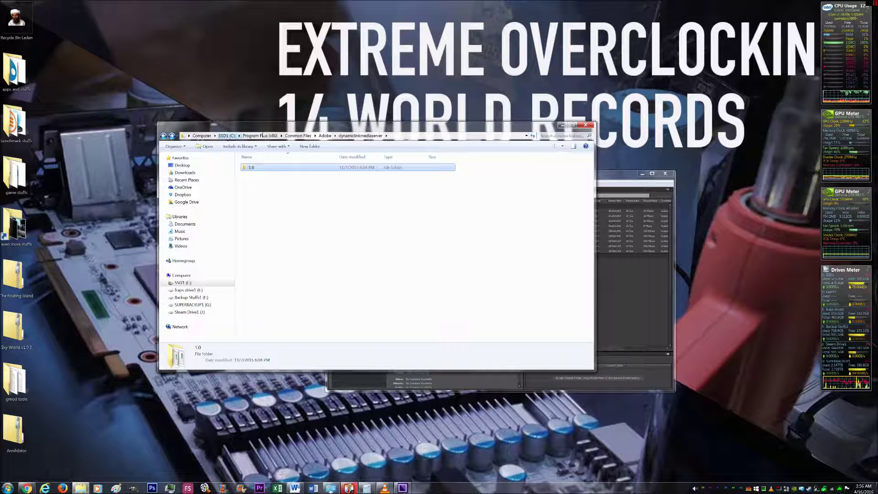
- Return to the dynamiclink folder and select its AfterFX and Premiere shortcuts
click(266, 135)
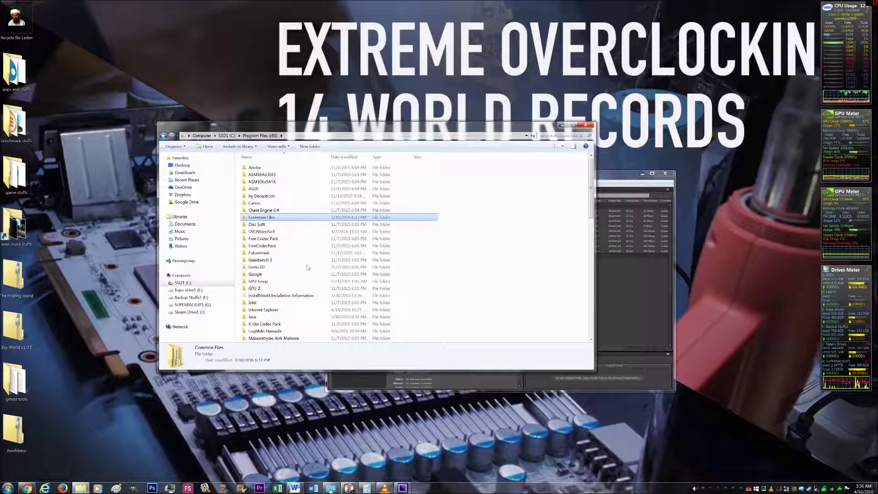
key(alt+Left)
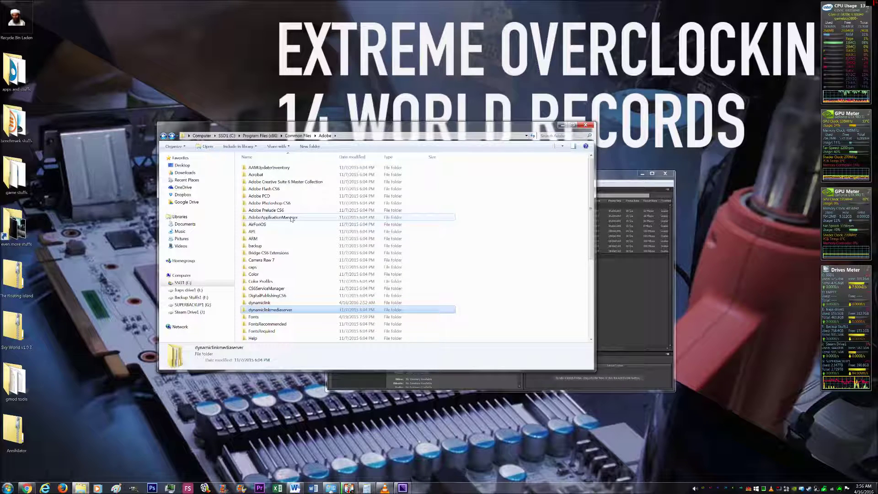
key(alt+Left)
key(alt+Right)
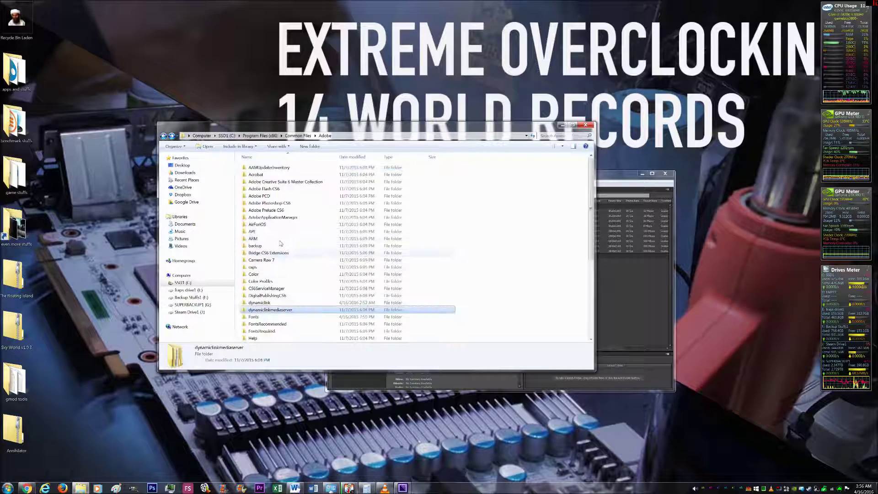
double_click(283, 300)
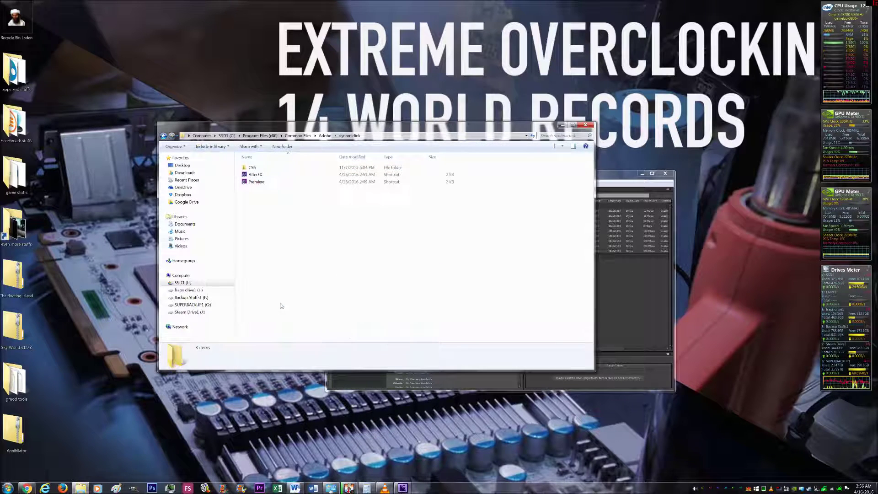
drag(284, 209, 250, 175)
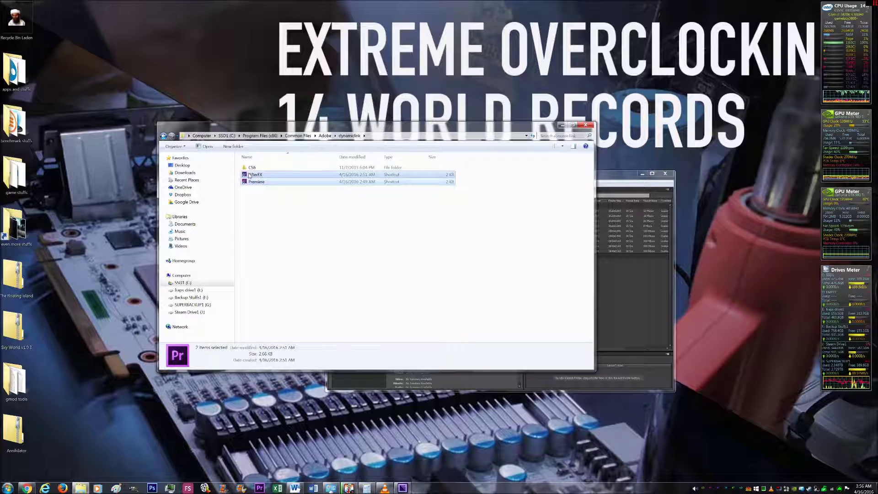
- Open Program Files > Common Files > Adobe on C:, then minimize Explorer
click(163, 136)
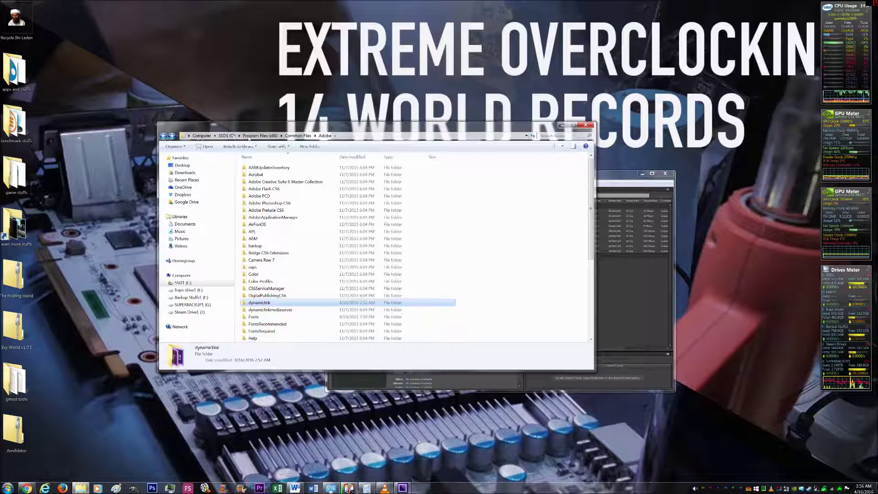
click(227, 136)
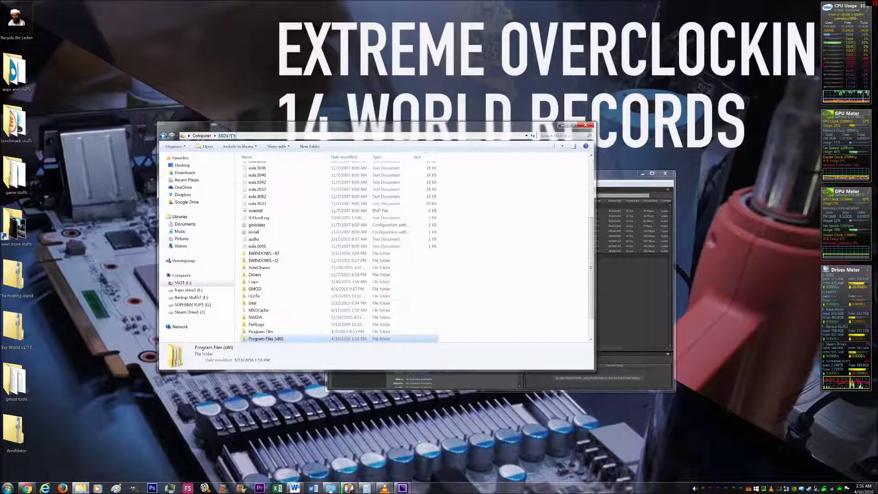
double_click(281, 331)
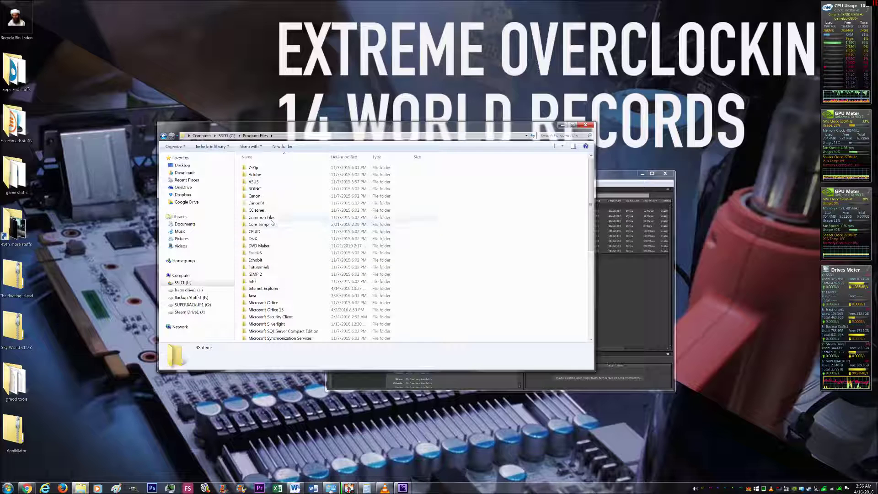
double_click(263, 217)
double_click(256, 168)
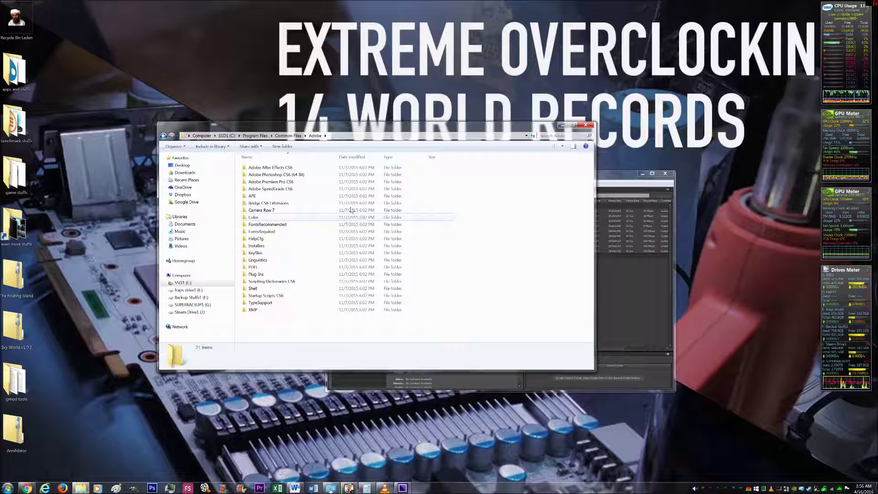
click(562, 125)
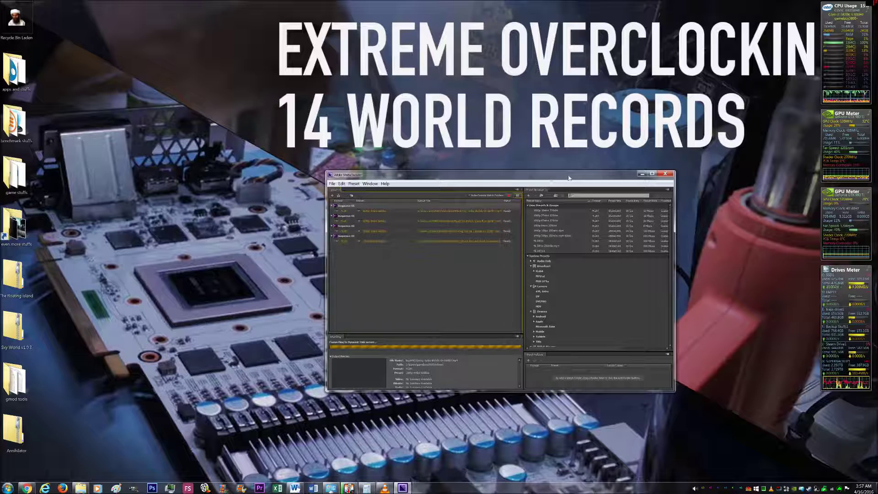
- Move the Media Encoder window up and to the left
drag(569, 177, 489, 119)
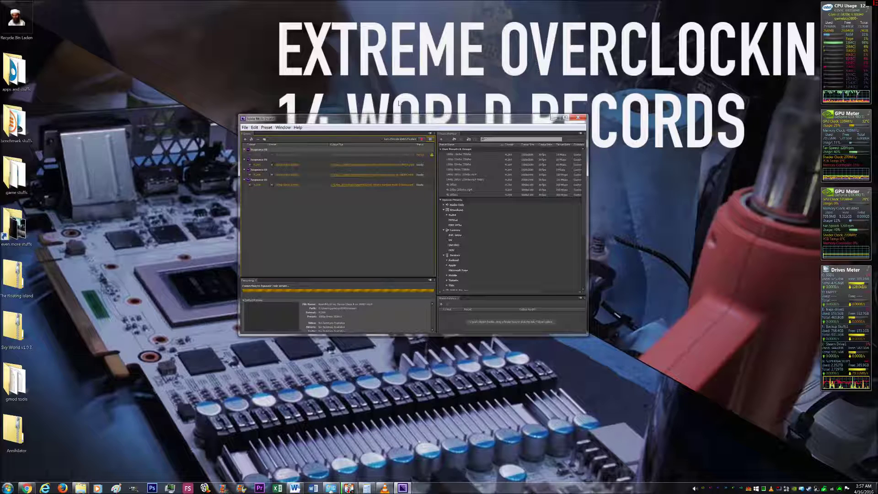
- Stop the queue, reset the Sequence 01 jobs' status to Ready, and open another job's menu
click(422, 143)
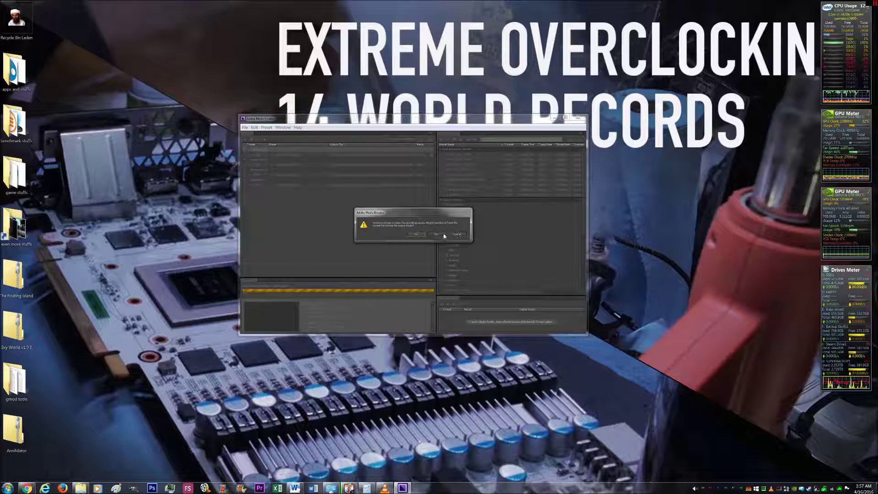
click(444, 235)
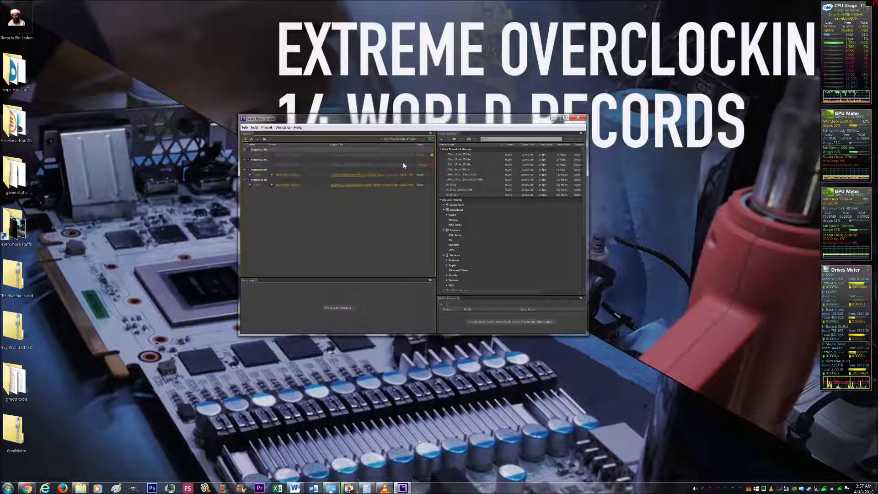
right_click(403, 168)
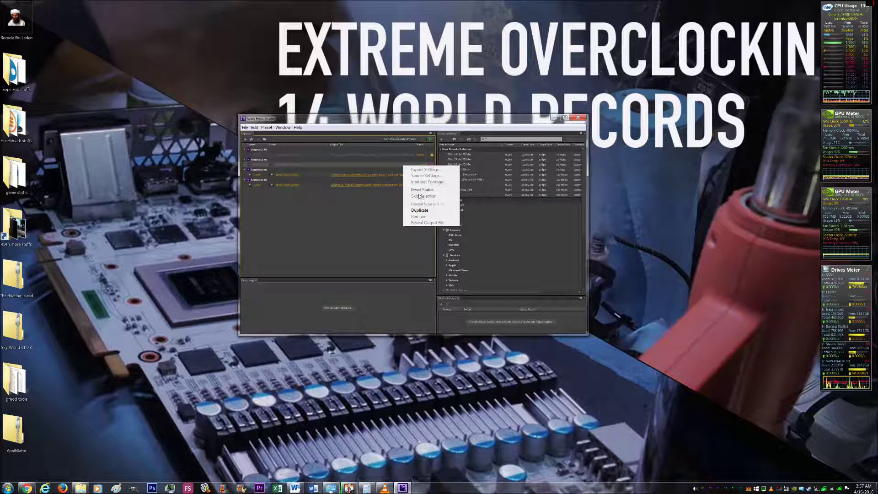
click(421, 198)
right_click(392, 156)
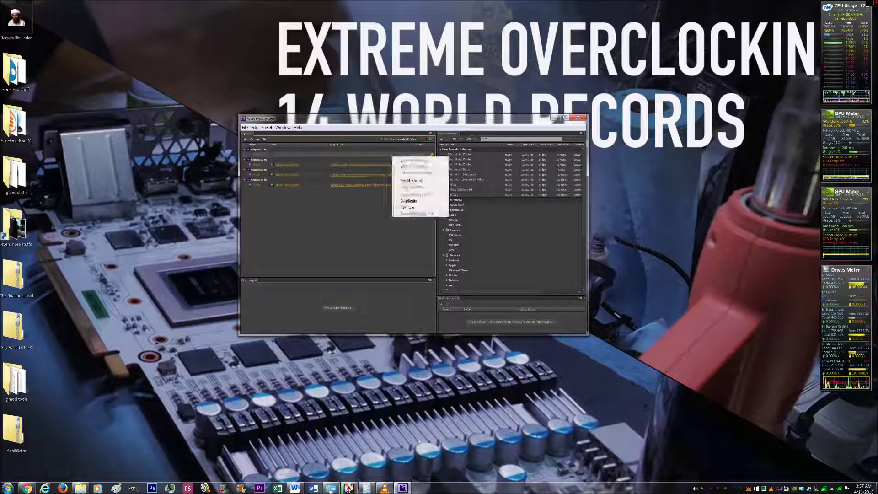
click(409, 181)
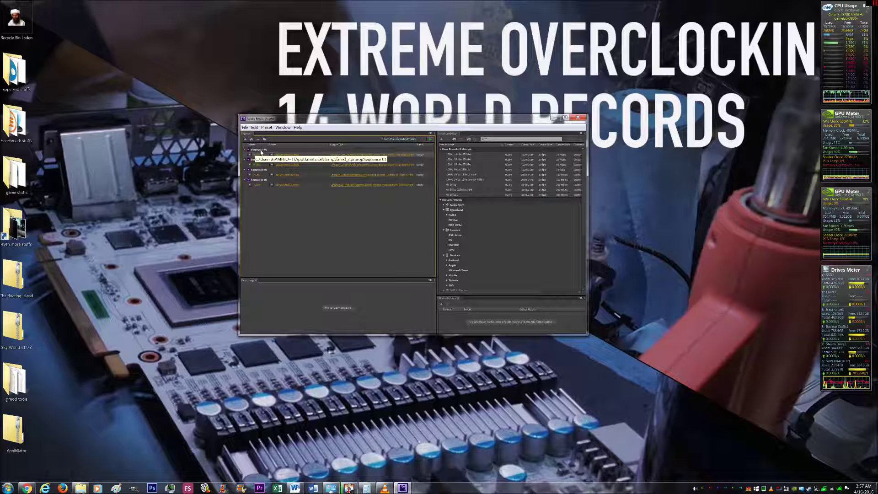
right_click(261, 152)
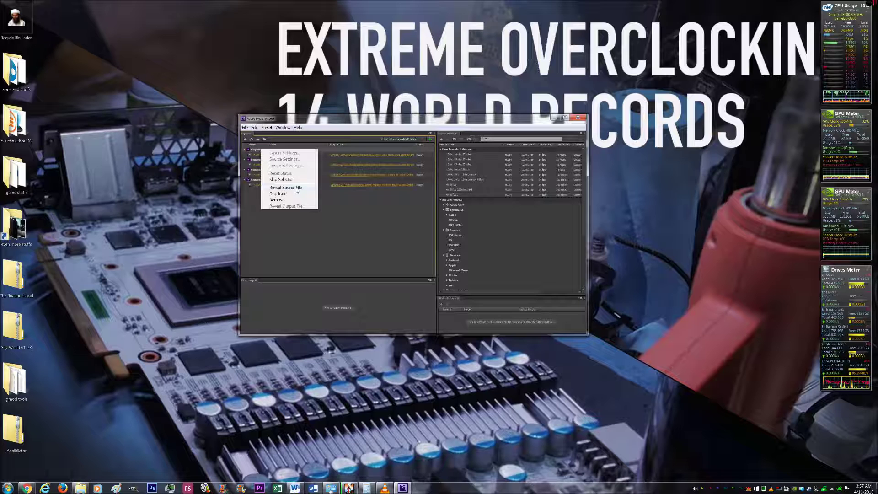
- Reveal the job's source file and open failed 2 from Temp in Premiere Pro
click(299, 190)
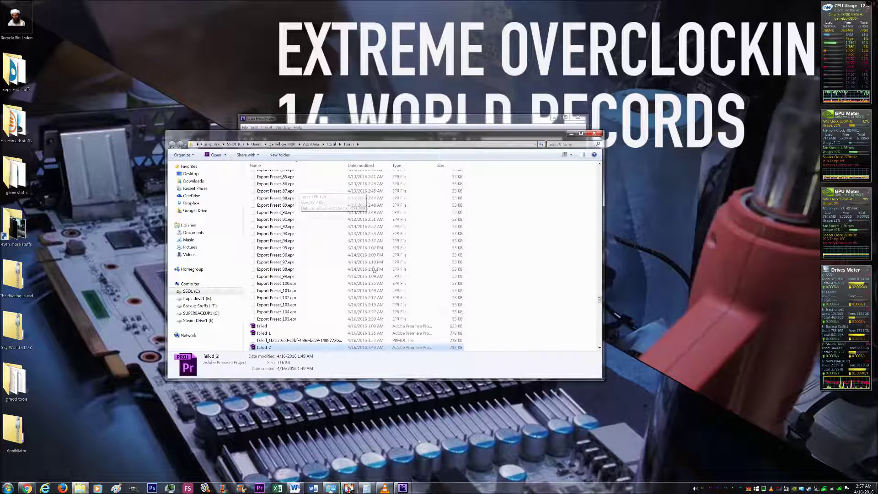
key(Return)
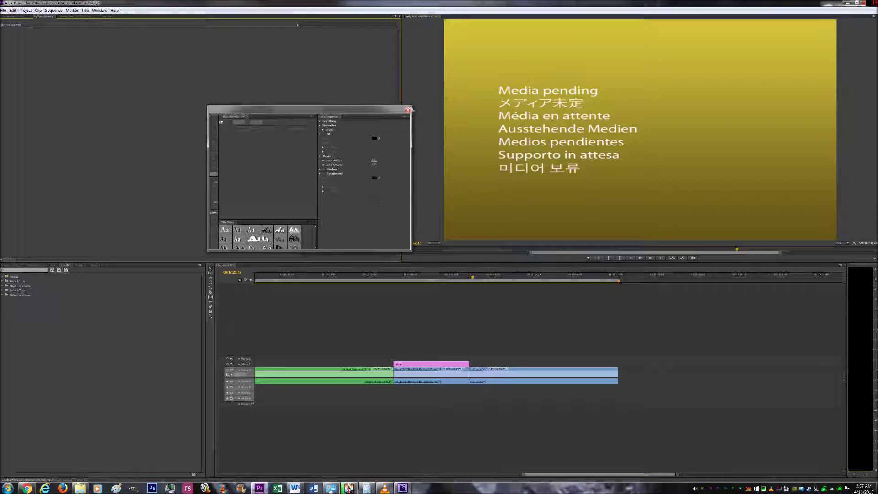
- Close the Titler and queue the timeline sequence's export to Media Encoder with Ctrl+M
click(408, 111)
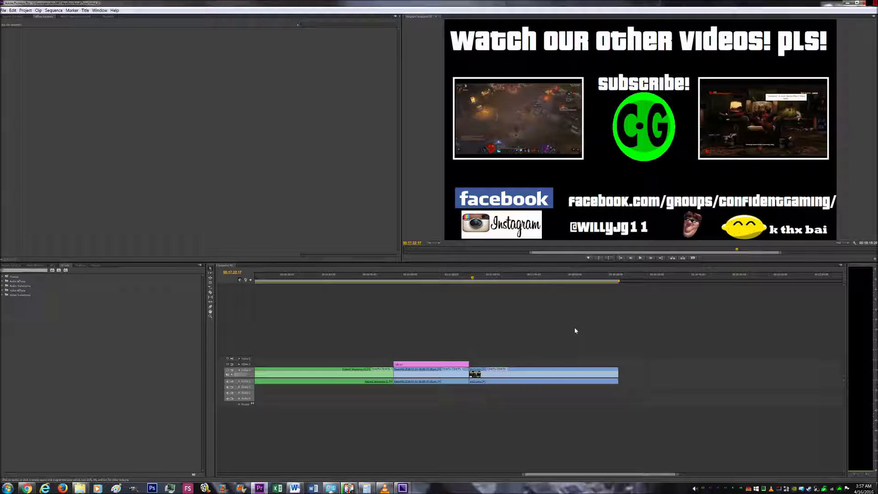
click(437, 318)
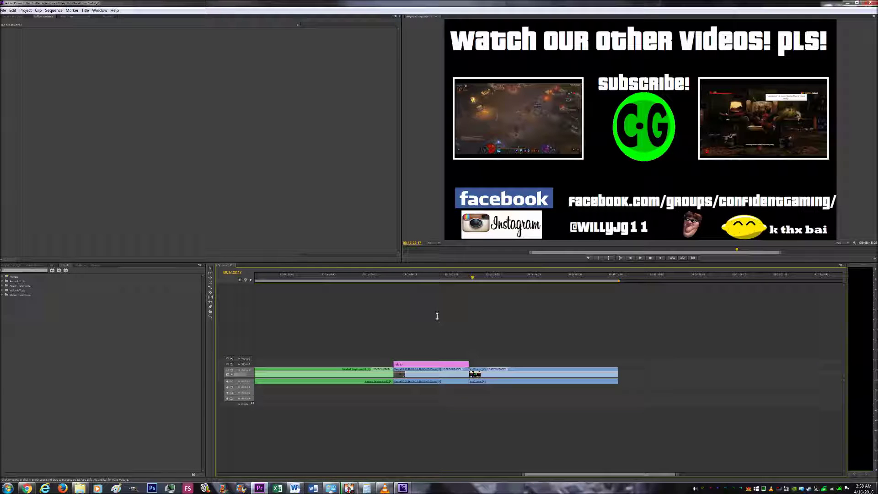
key(ctrl+m)
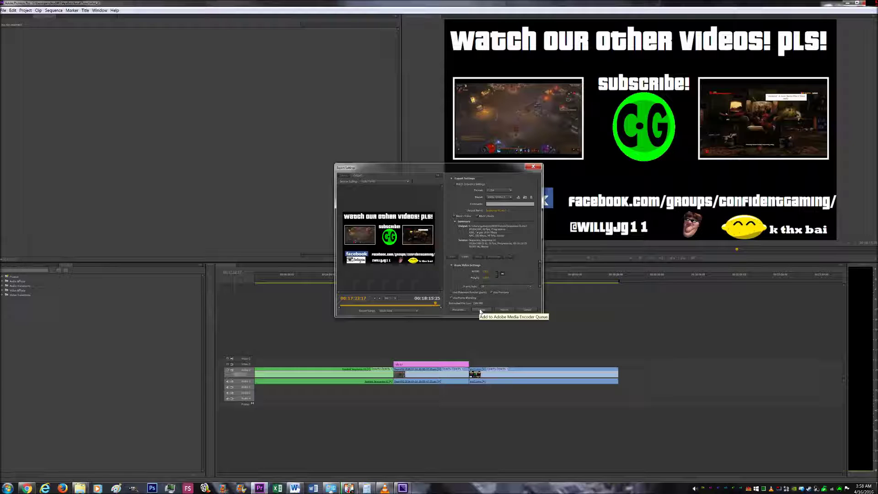
click(488, 311)
click(488, 311)
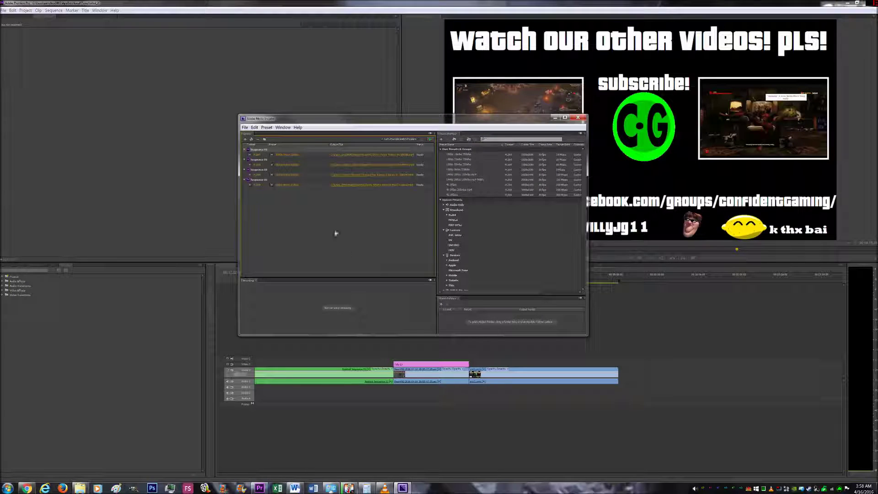
right_click(264, 163)
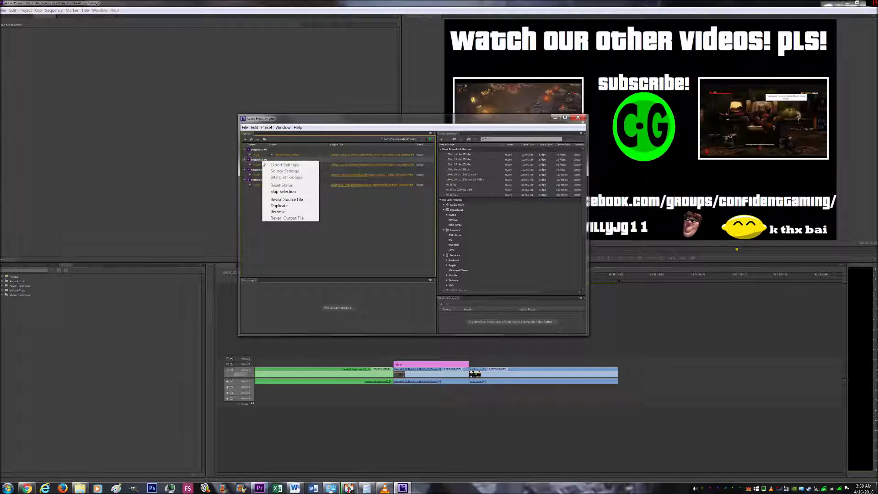
click(300, 200)
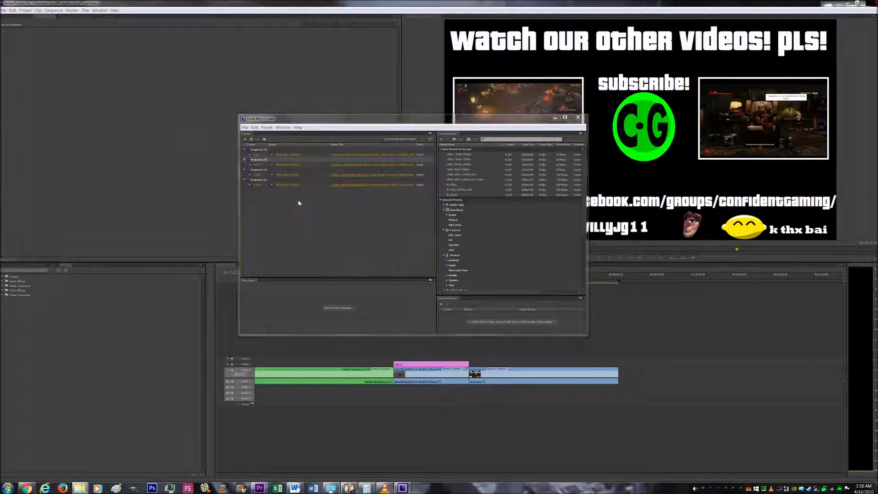
scroll(328, 305, down, 15)
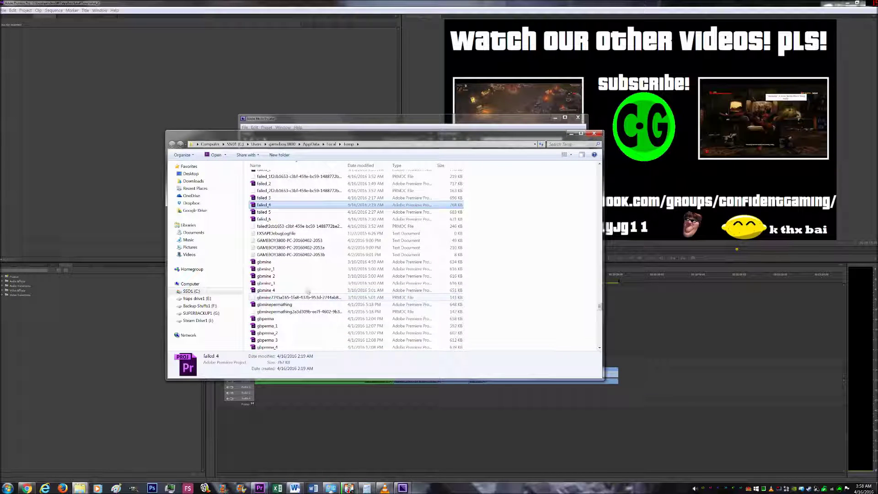
click(594, 133)
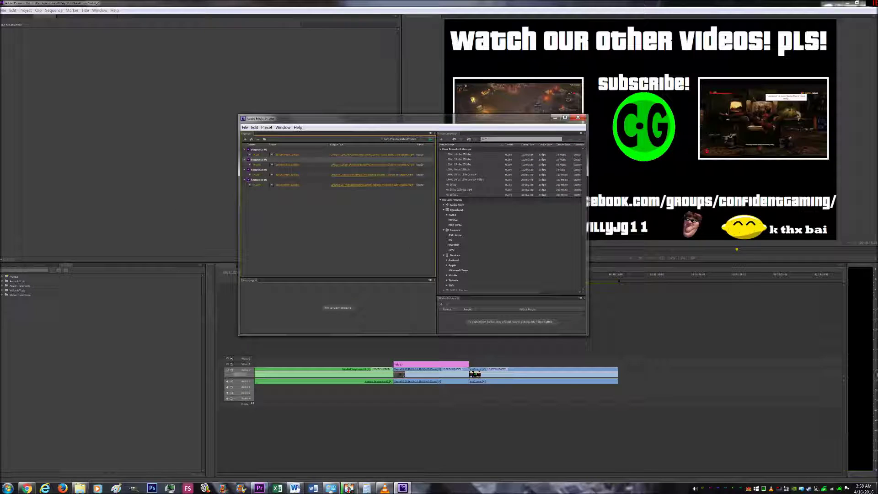